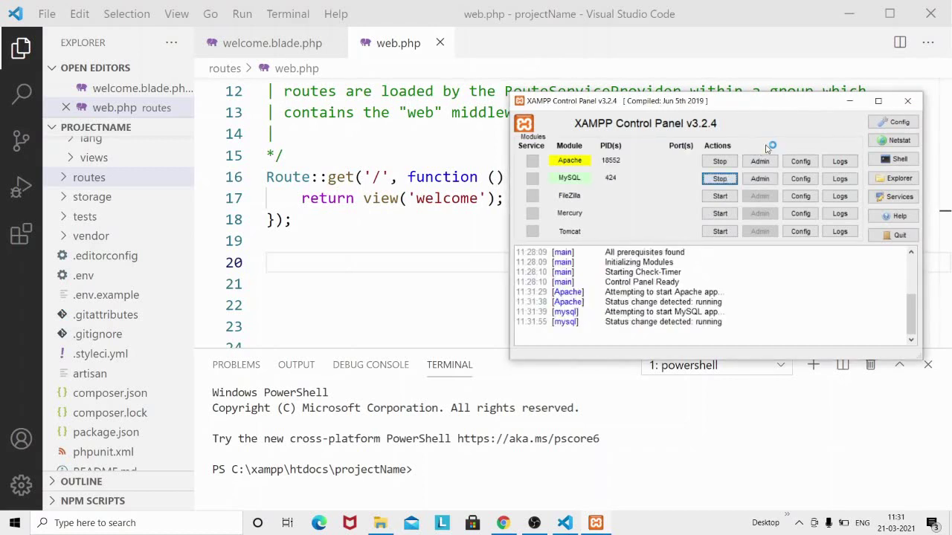
Switch to Chrome, load localhost and open phpMyAdmin from the XAMPP dashboard.
left_click(849, 101)
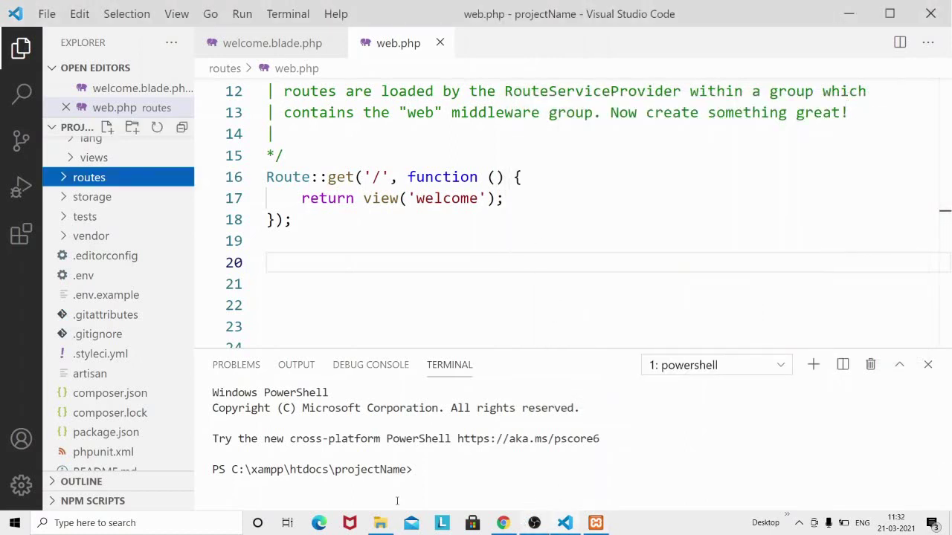
left_click(501, 523)
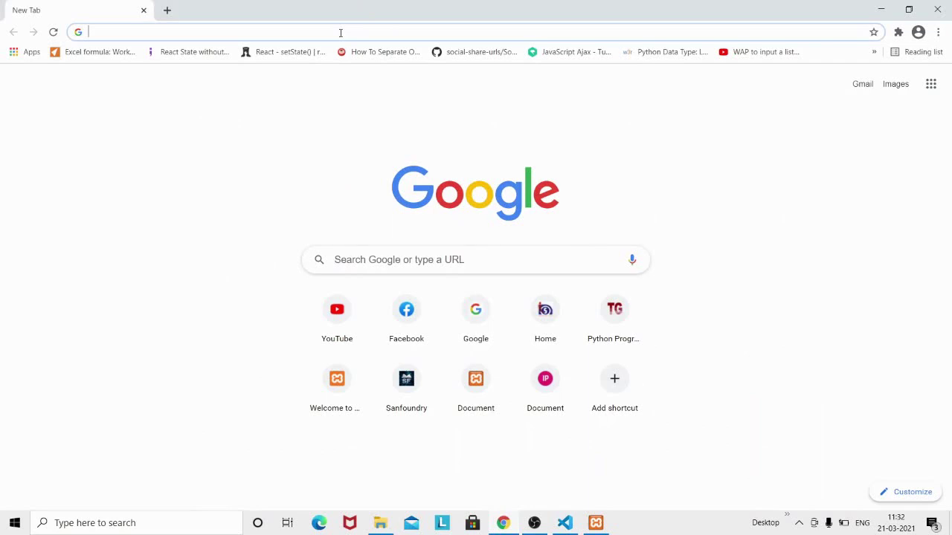
type("localhost")
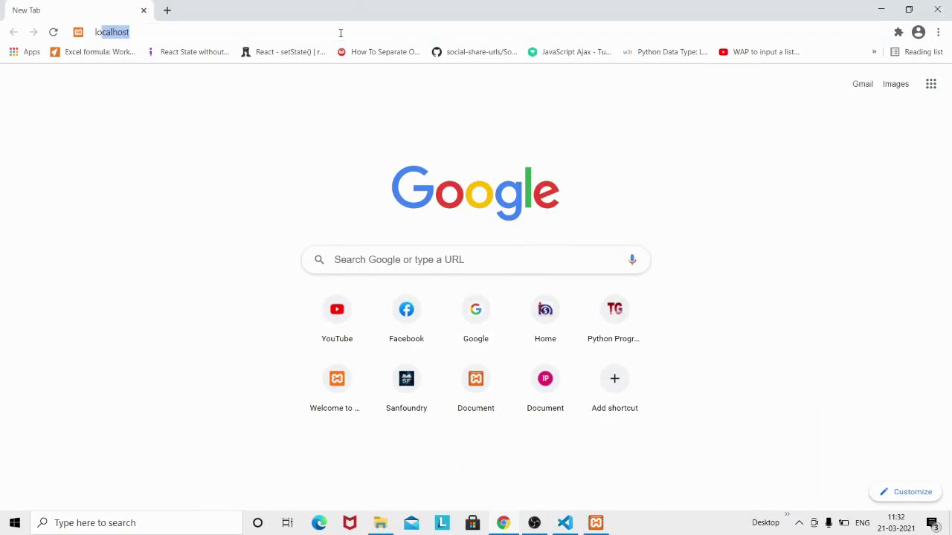
key("Right")
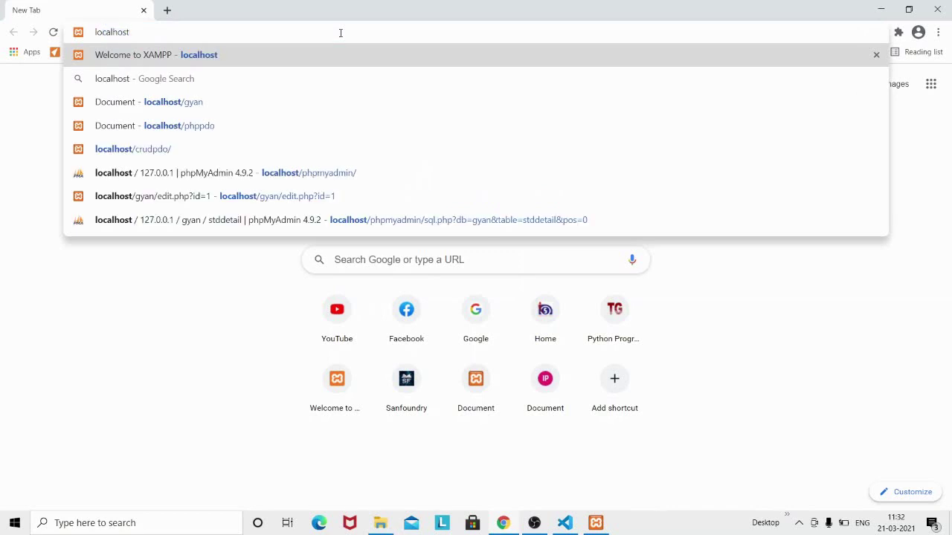
key("Return")
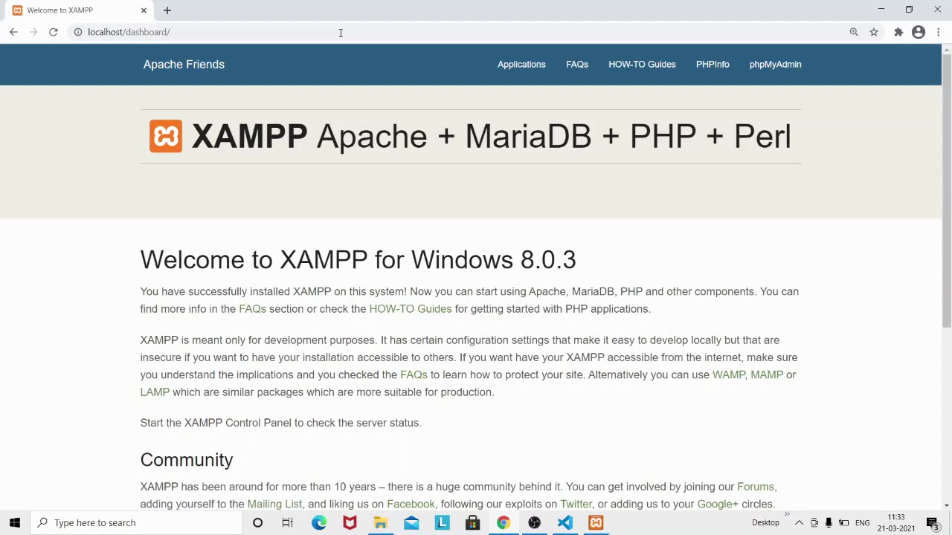
left_click(773, 74)
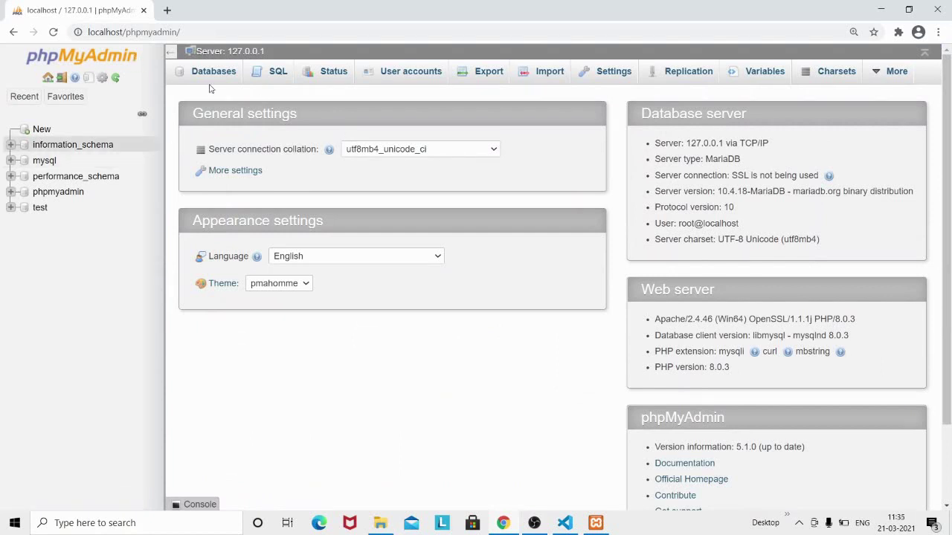
Create a new database named mydb with the utf8mb4_general_ci collation.
left_click(41, 131)
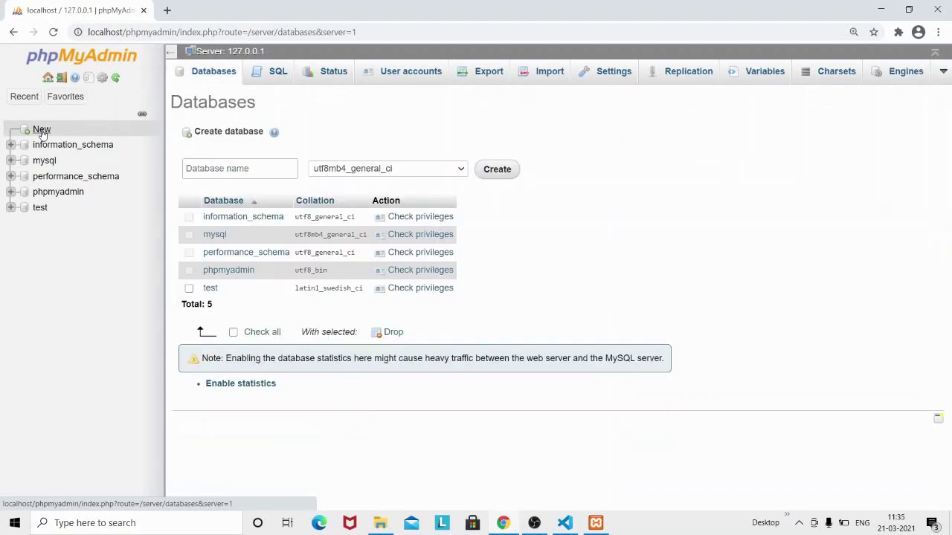
left_click(209, 168)
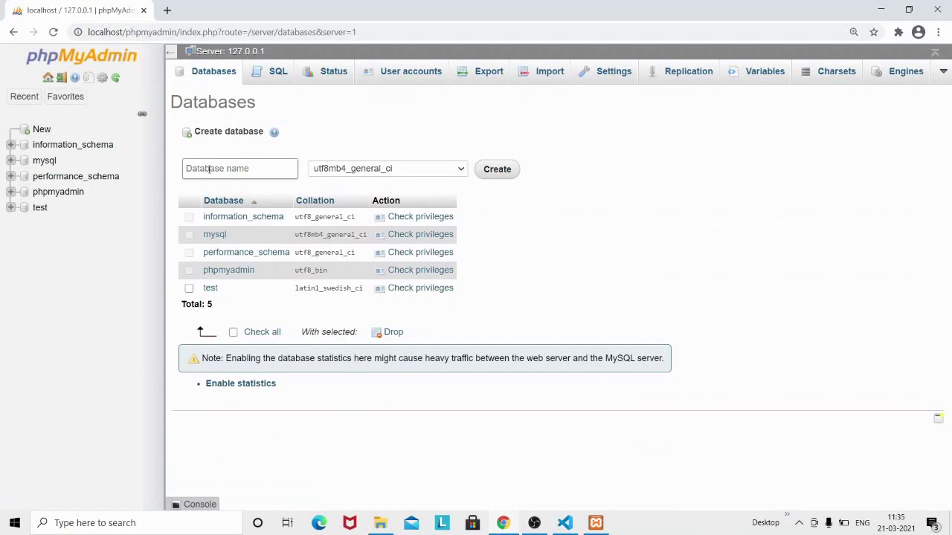
left_click(209, 169)
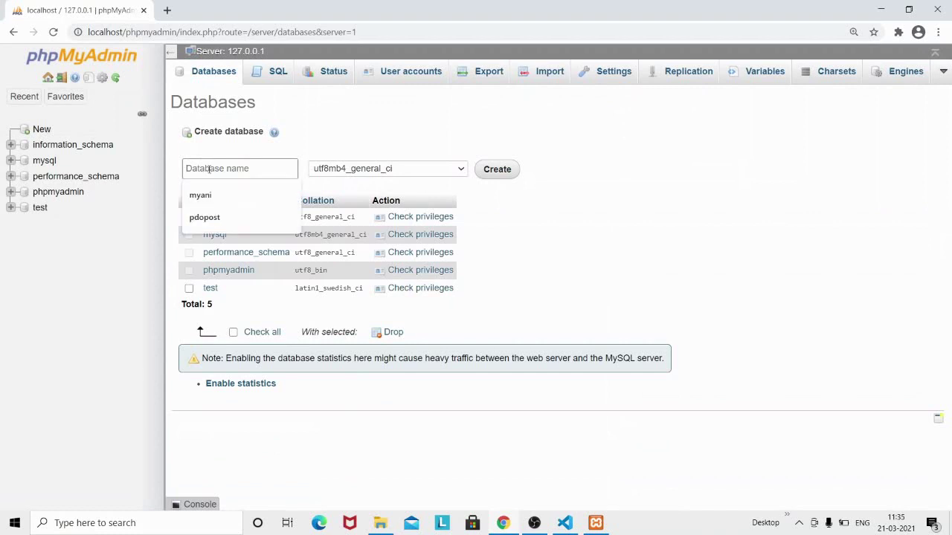
type("mydb")
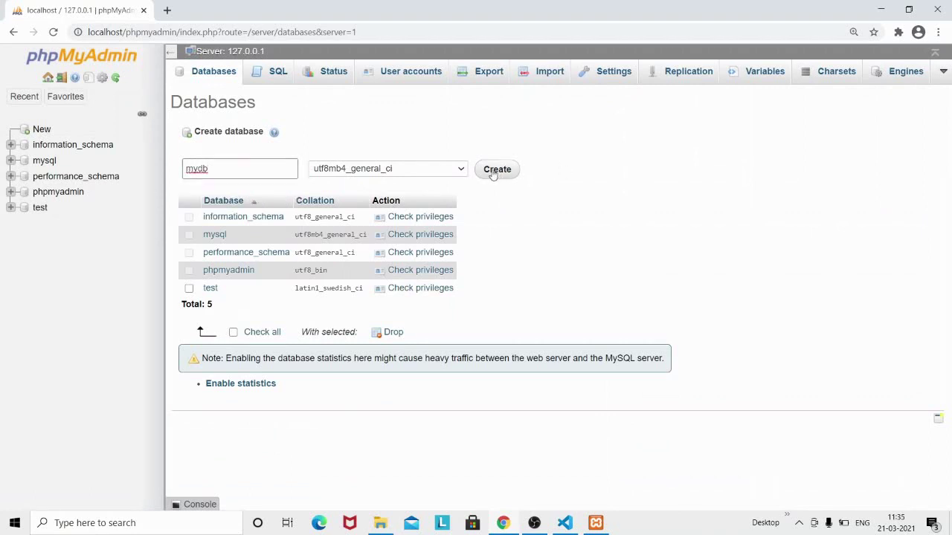
left_click(490, 171)
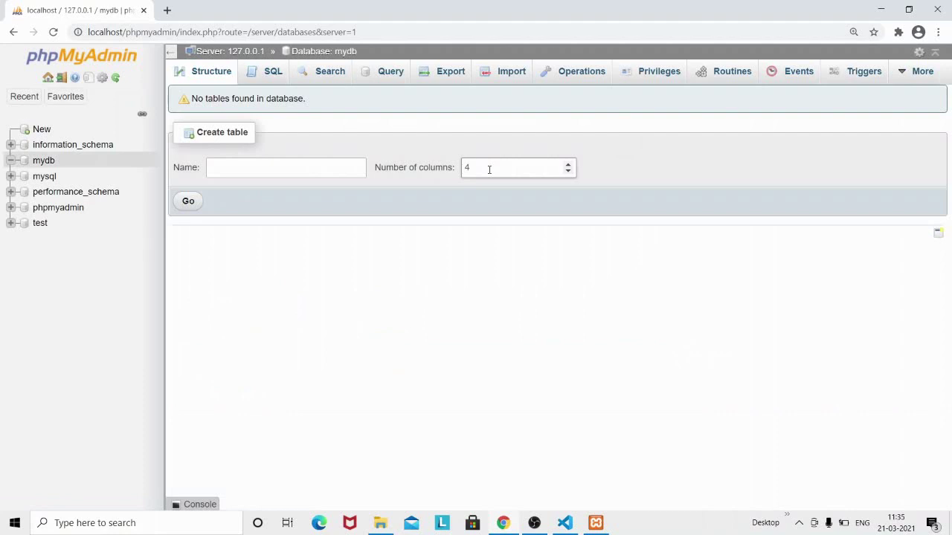
Start a new table named students with 4 columns in the mydb database.
left_click(246, 168)
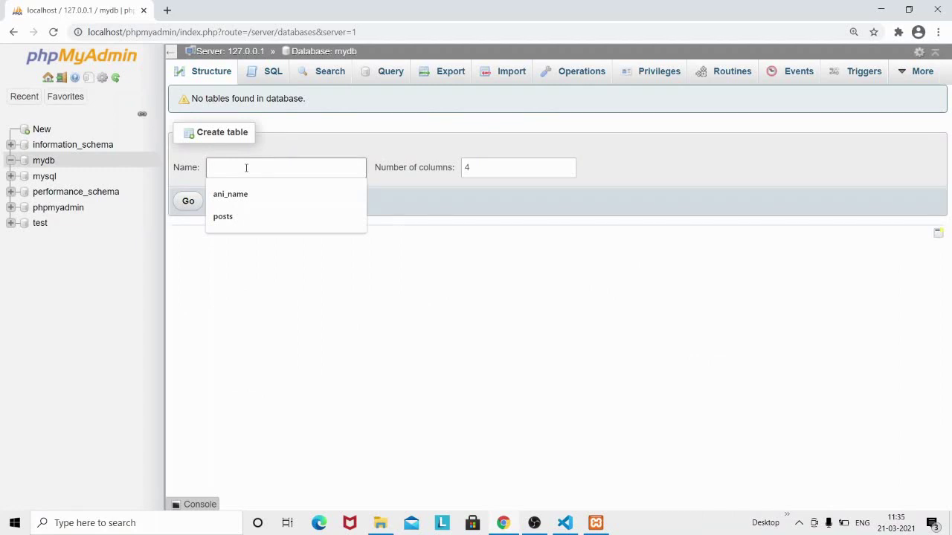
type("students")
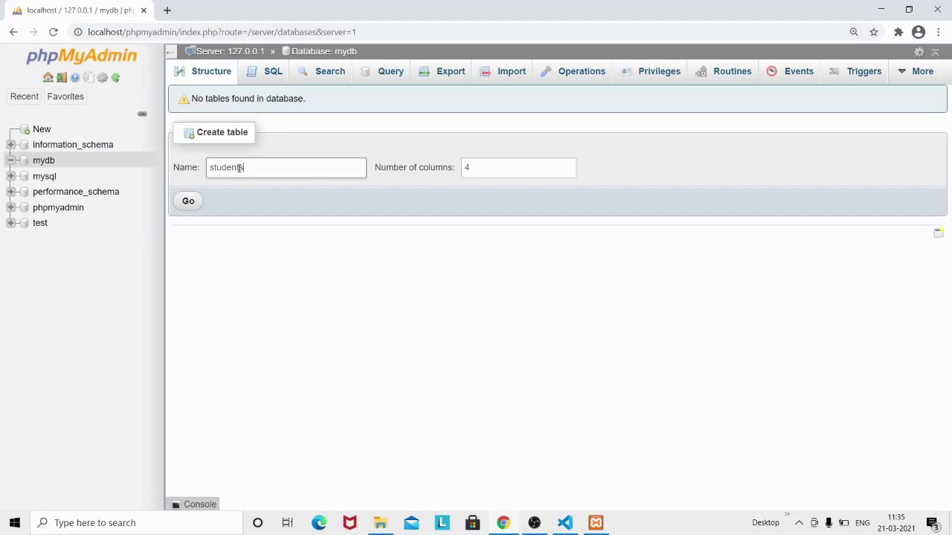
key("BackSpace")
type("s")
left_click(631, 279)
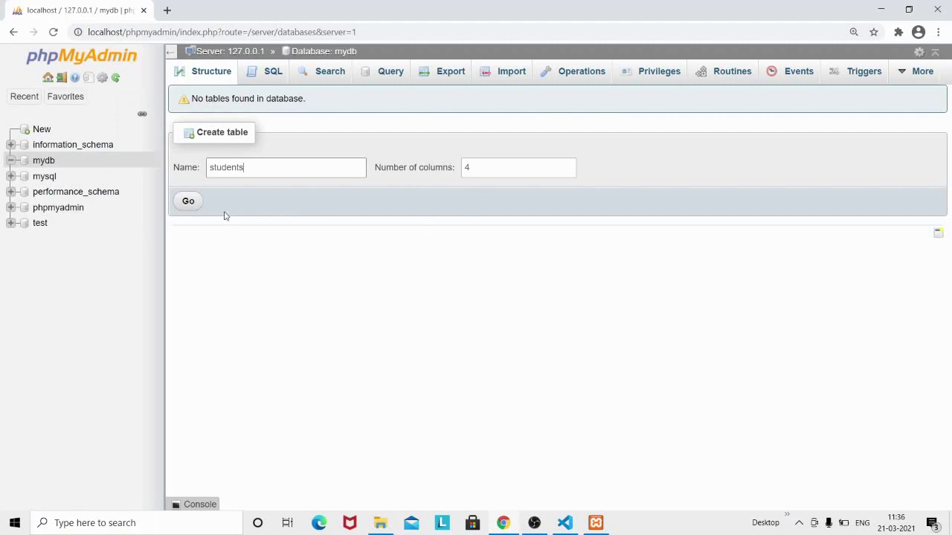
left_click(188, 204)
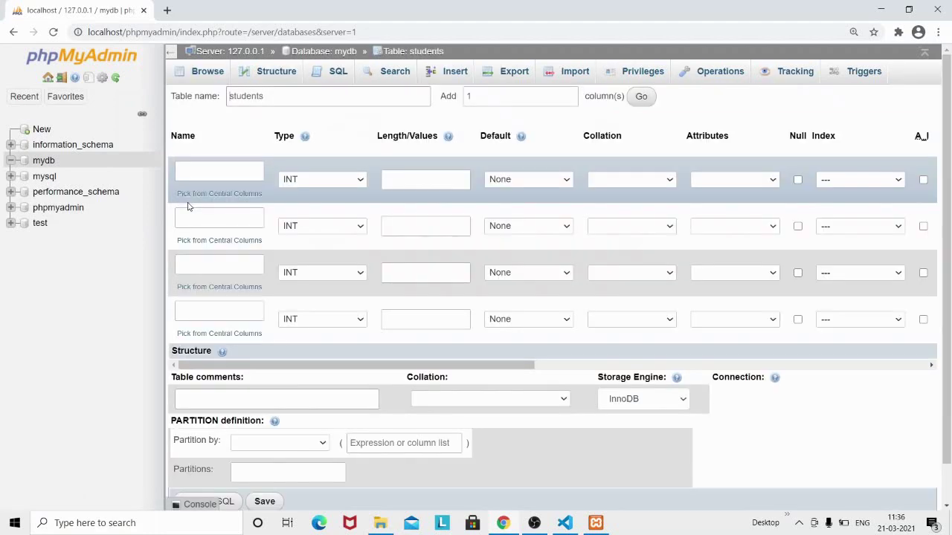
Name the four columns id, name, course and fee, and make id an auto-increment primary key.
left_click(208, 171)
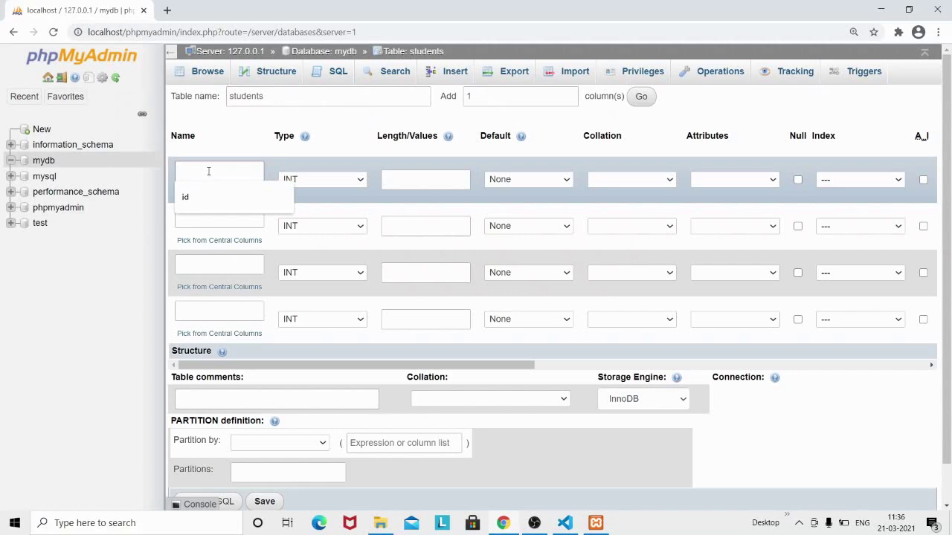
left_click(195, 197)
left_click(194, 218)
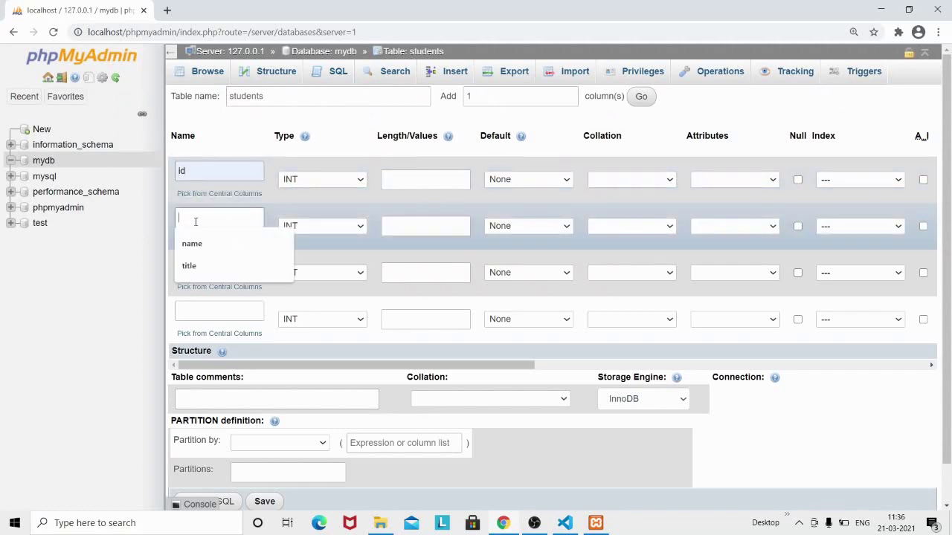
left_click(193, 244)
left_click(196, 264)
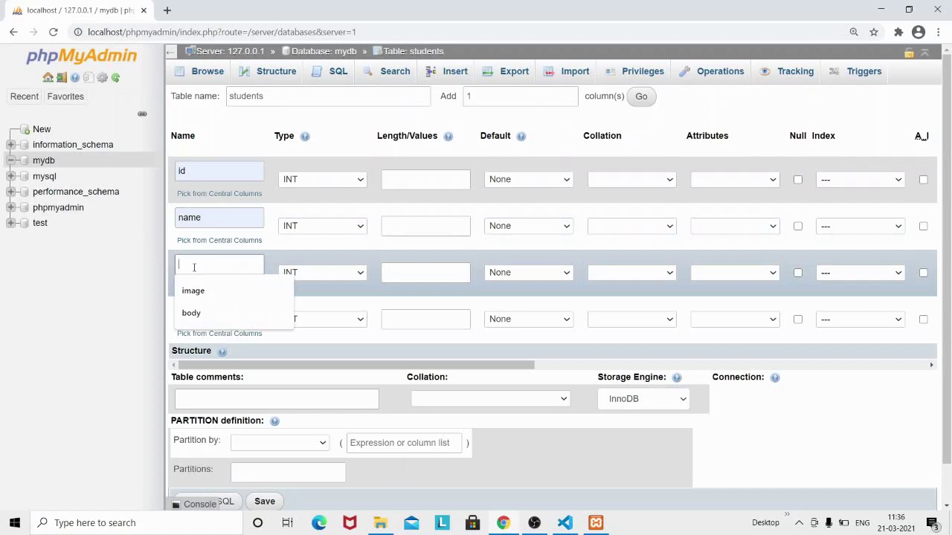
type("course")
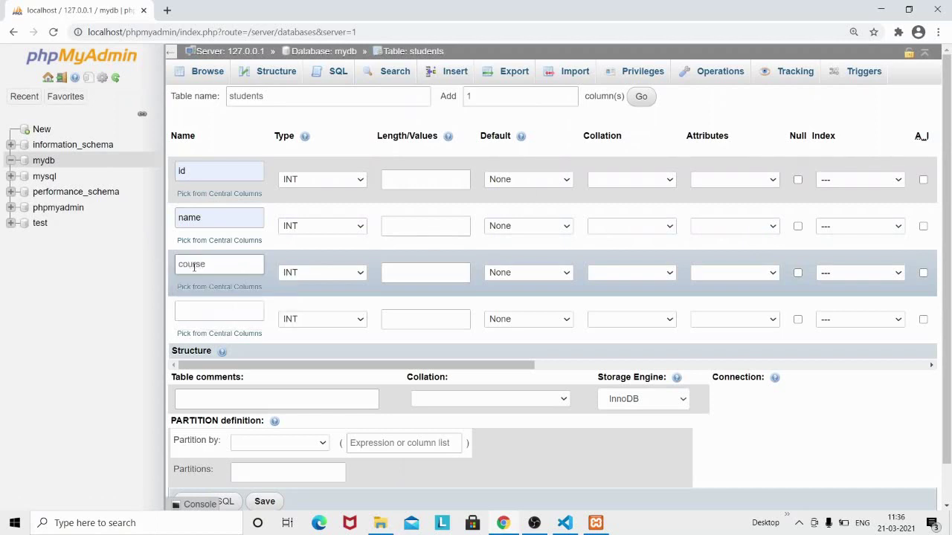
left_click(205, 312)
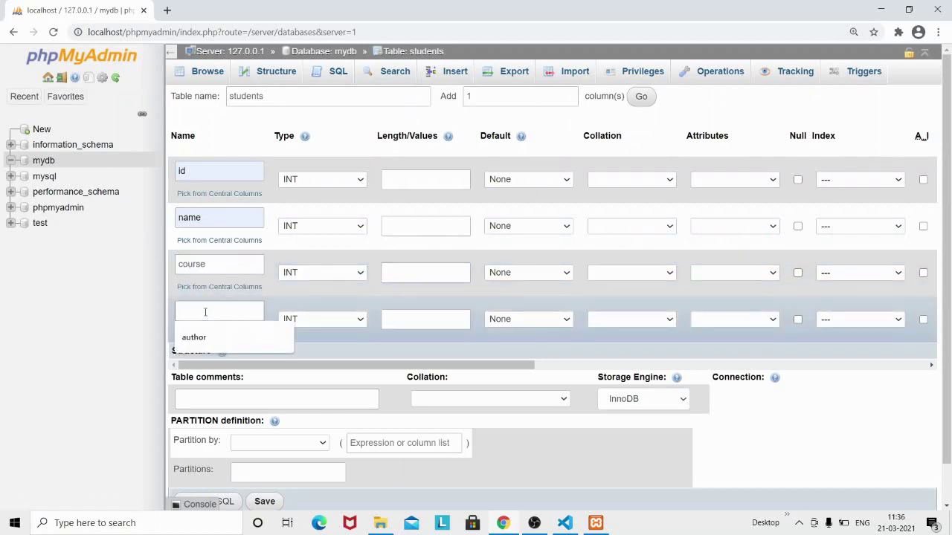
type("fee")
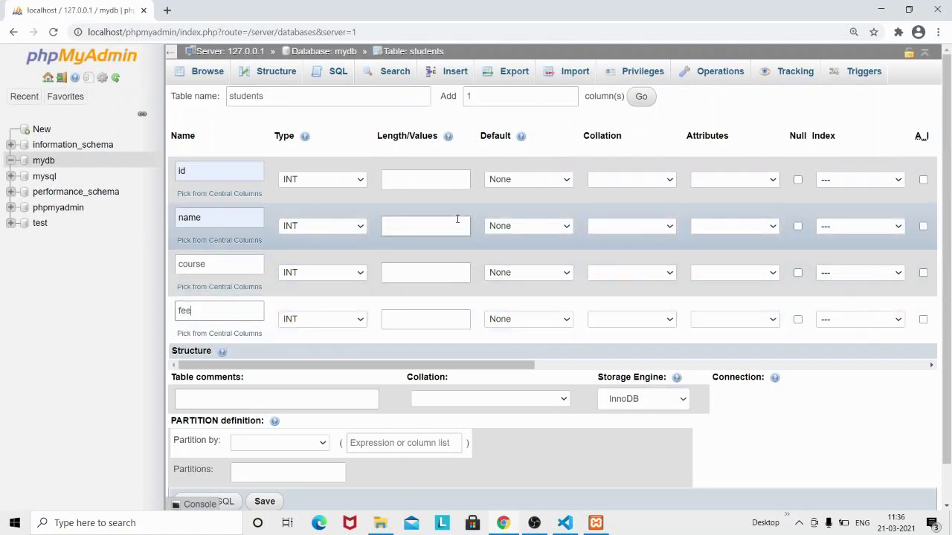
left_click(924, 184)
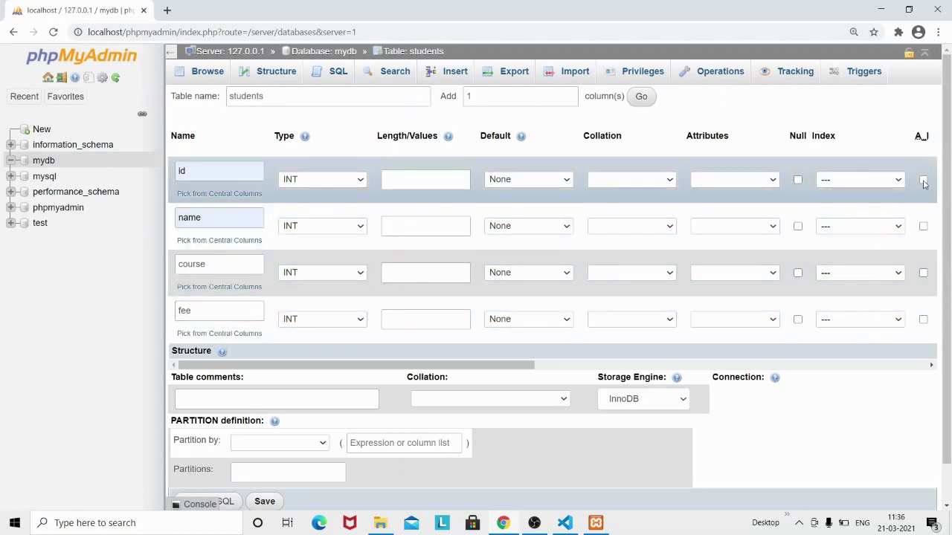
left_click(922, 181)
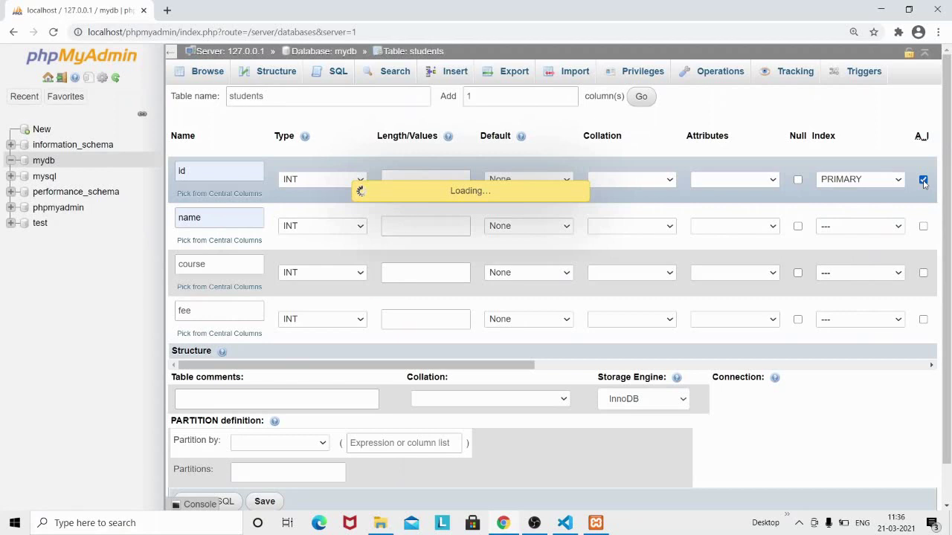
Set the length of the name, course and fee columns to 255 and save the students table.
left_click(417, 225)
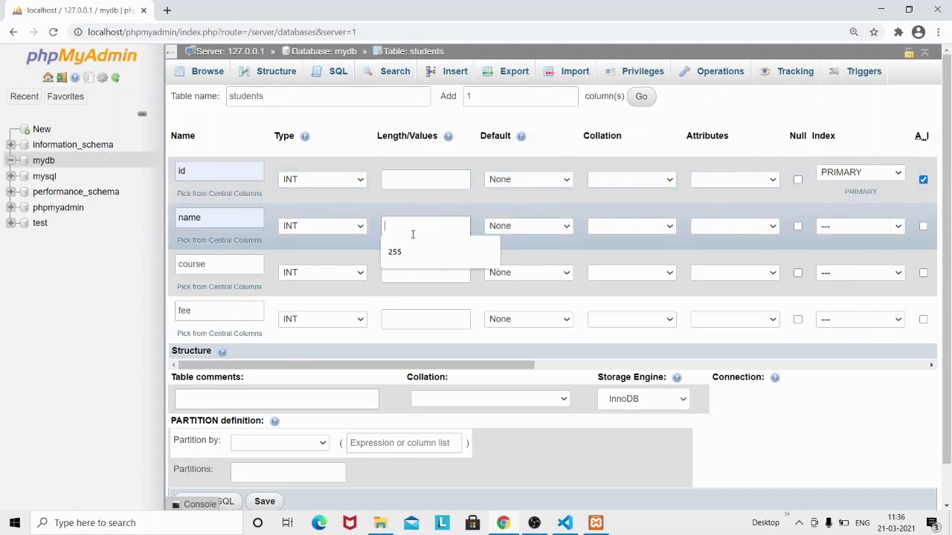
left_click(405, 255)
left_click(403, 272)
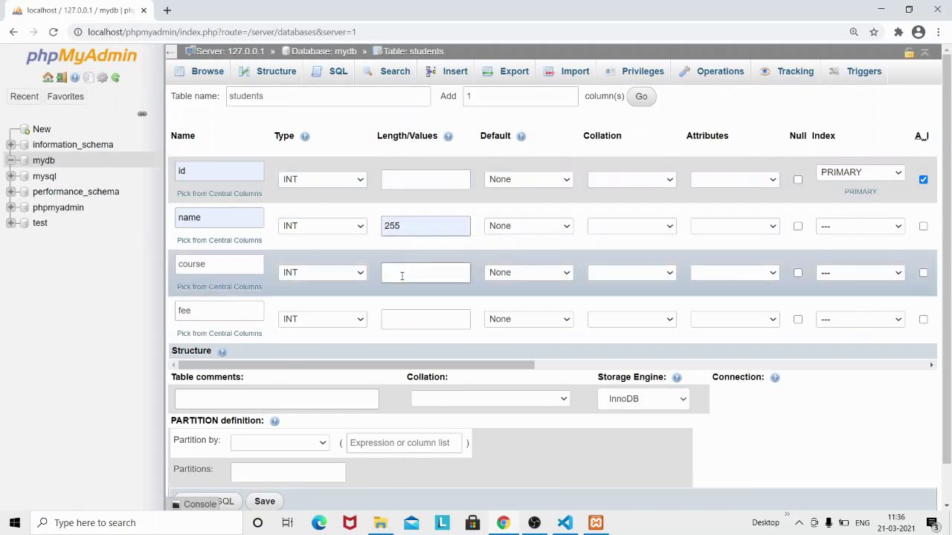
left_click(398, 298)
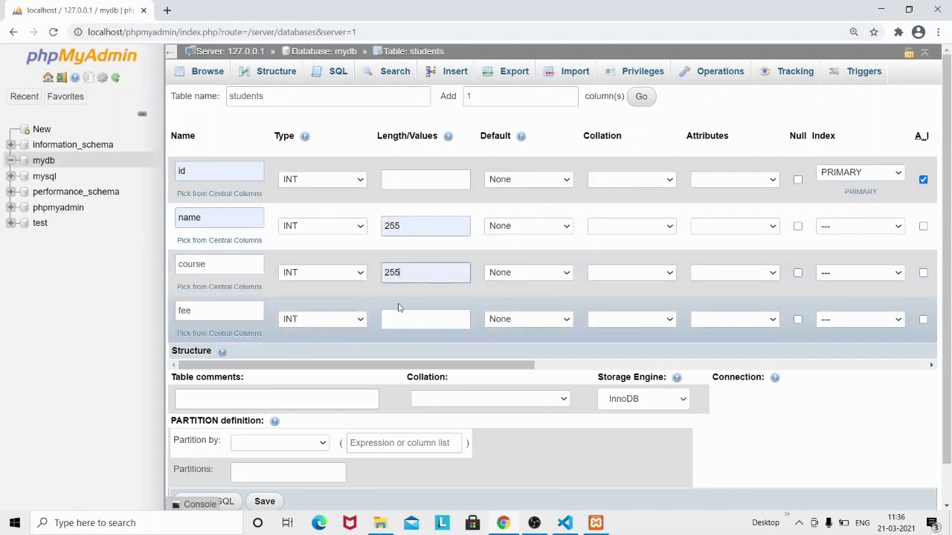
left_click(398, 319)
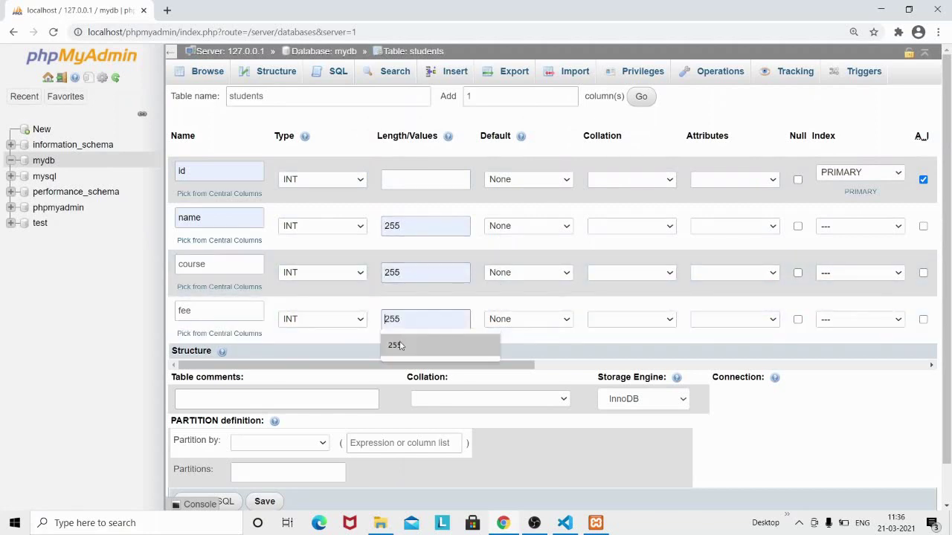
left_click(395, 345)
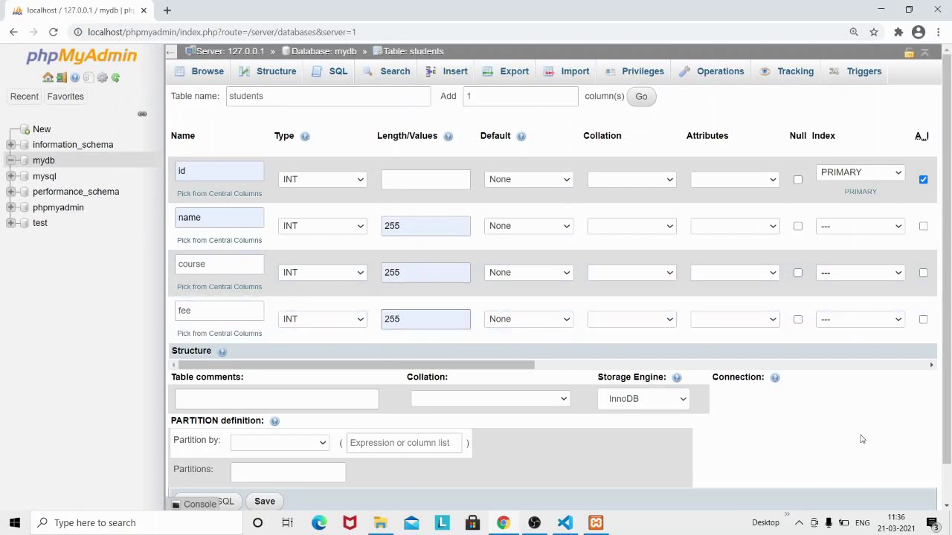
left_click(947, 507)
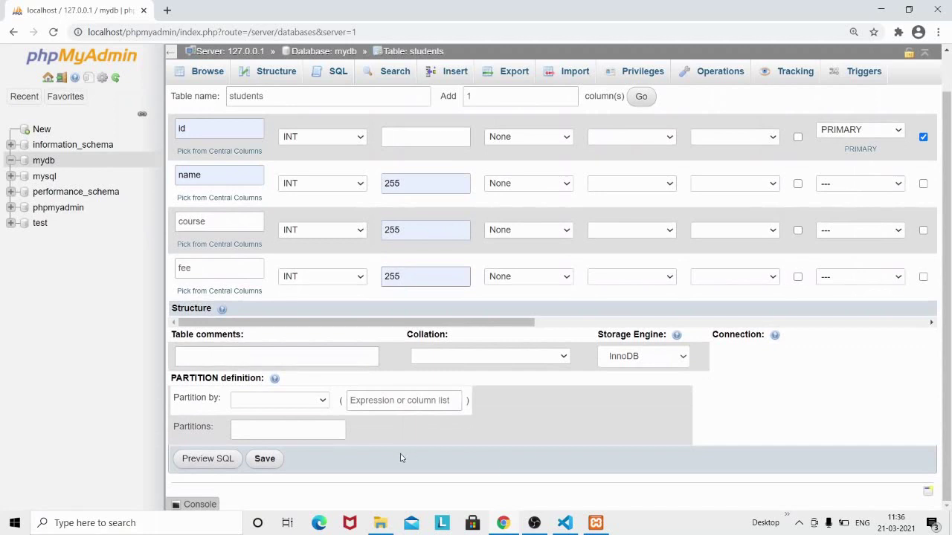
left_click(266, 463)
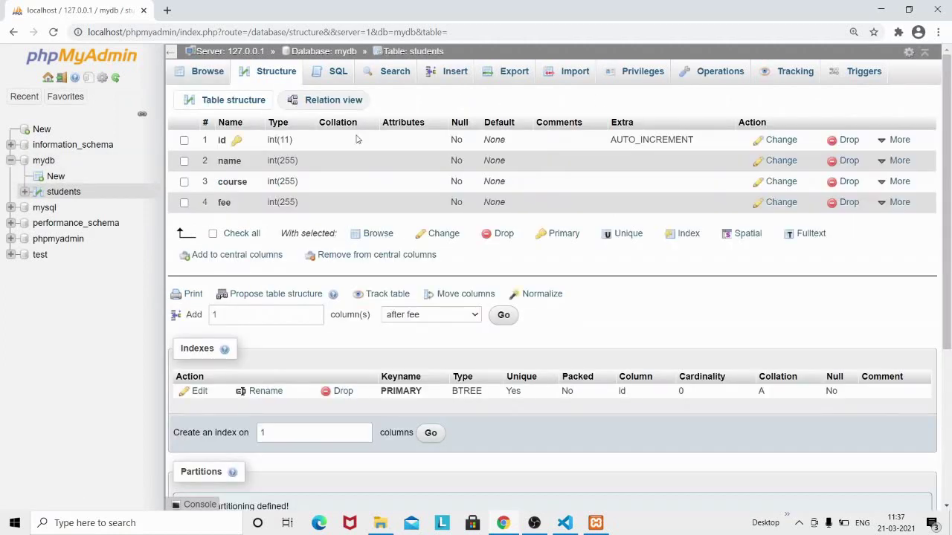
Try to insert a row with a student's name into the students table, and discard the entry.
left_click(455, 72)
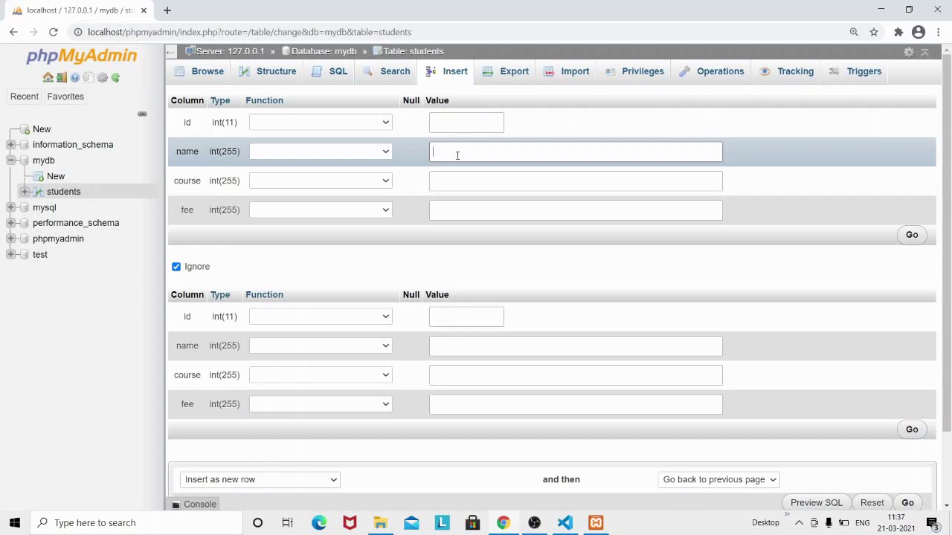
type("Sachin")
left_click(453, 185)
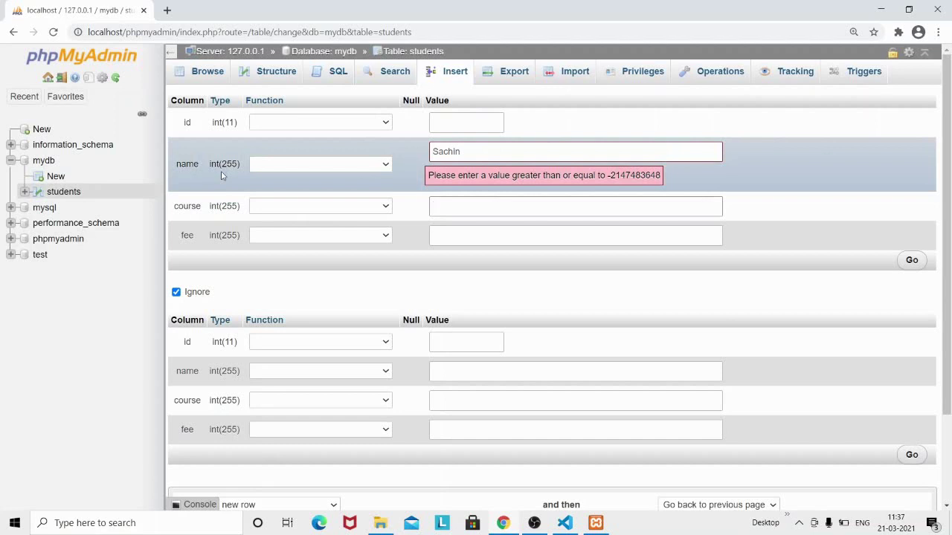
left_click(275, 71)
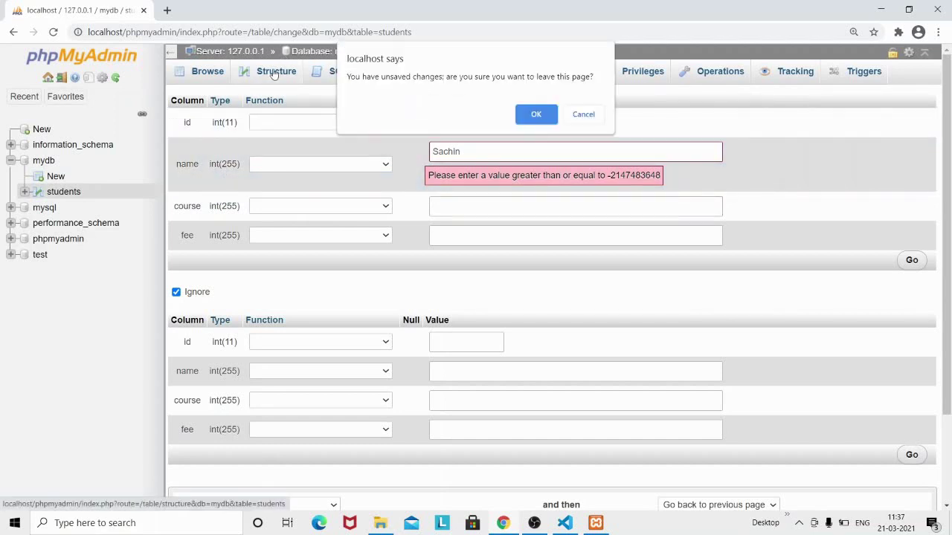
left_click(536, 115)
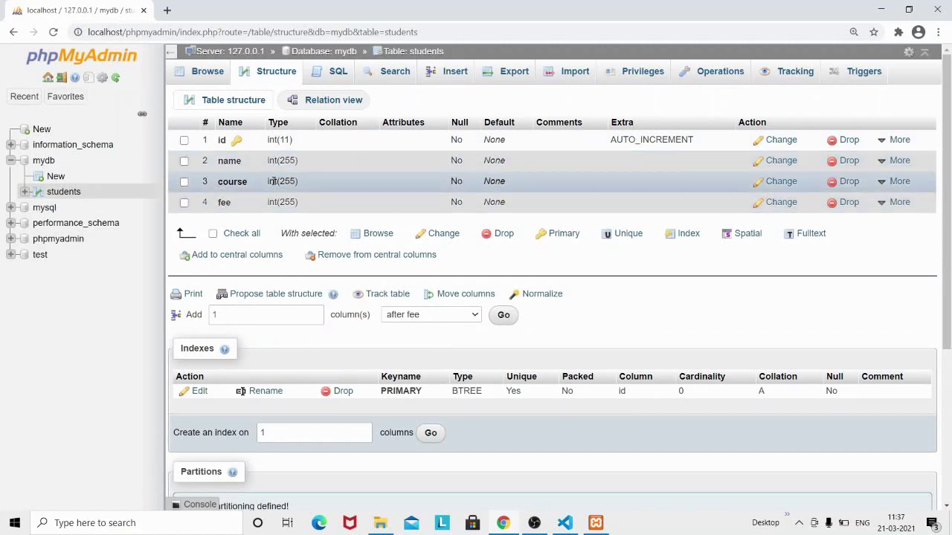
Change the type of the name, course and fee columns to VARCHAR in the students table and save the structure.
left_click(184, 162)
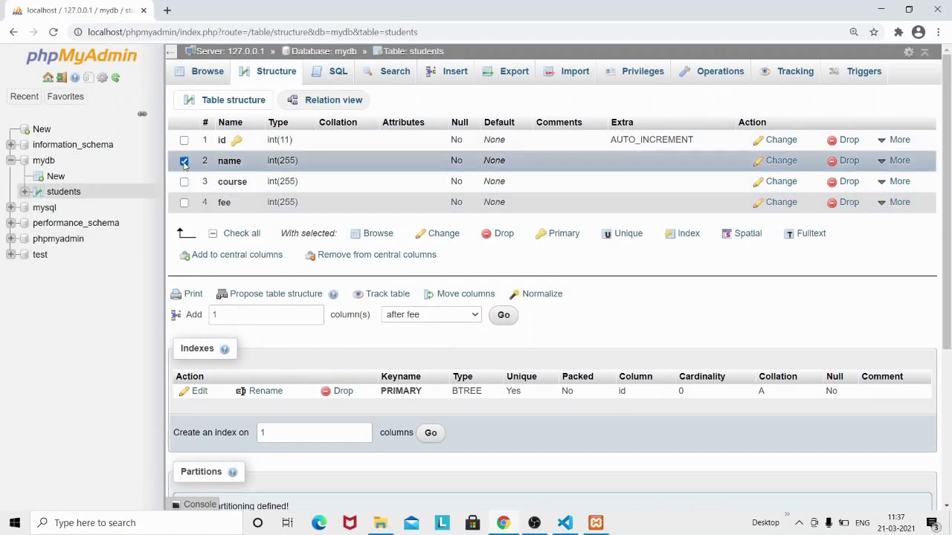
left_click(185, 182)
left_click(184, 203)
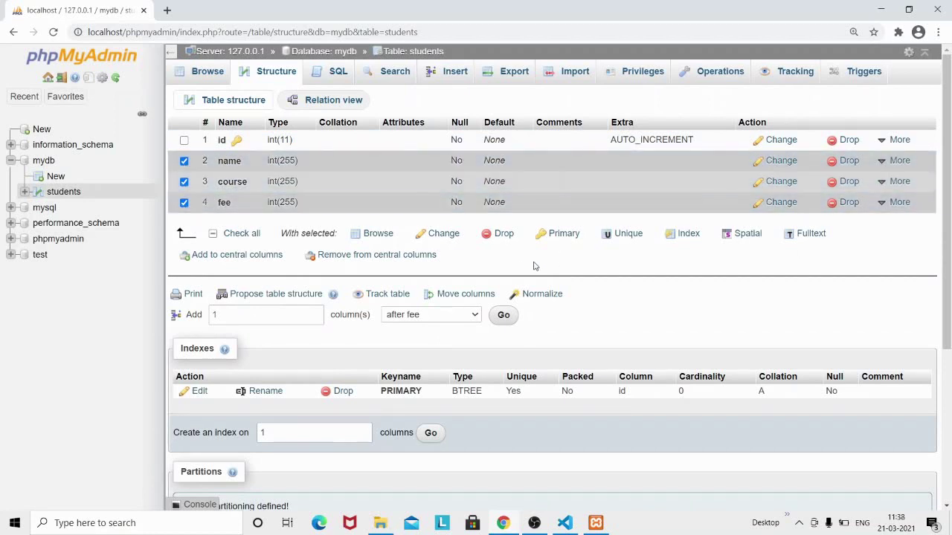
left_click(440, 234)
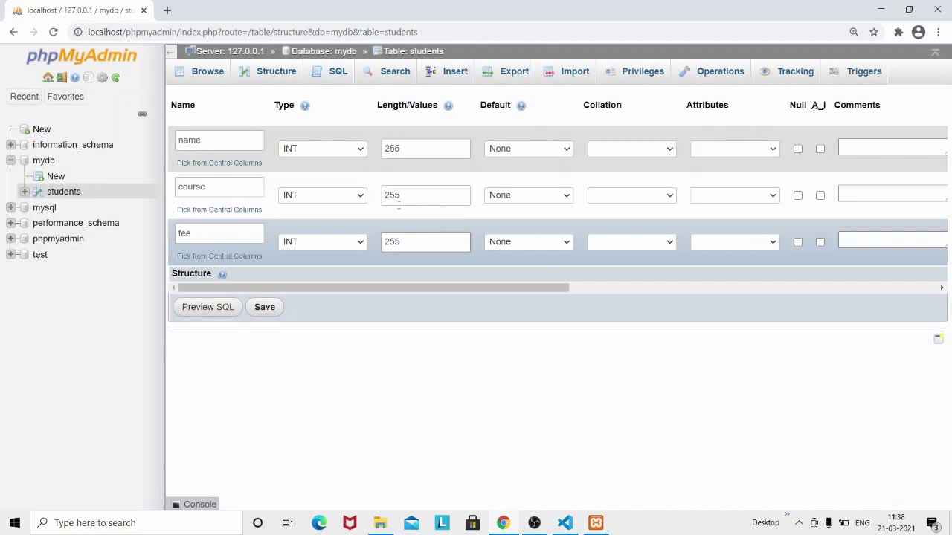
left_click(360, 151)
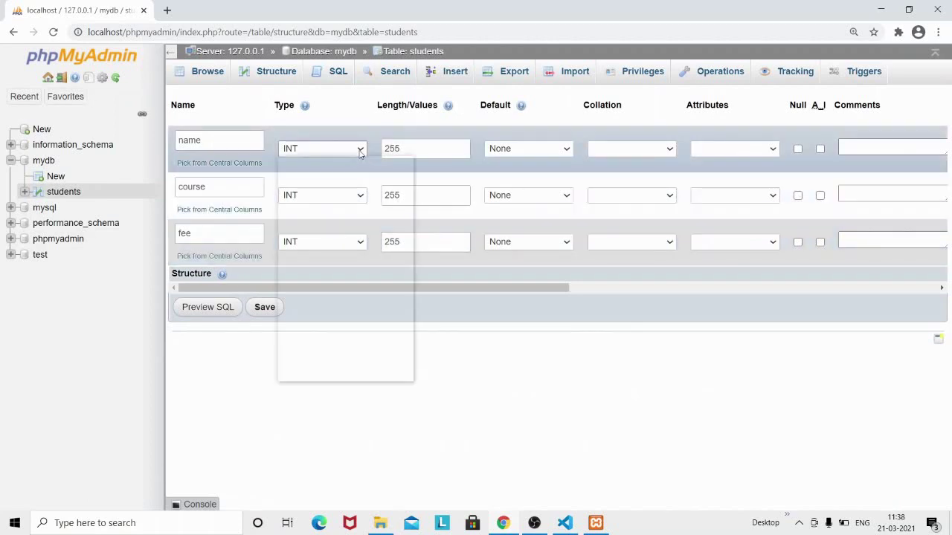
left_click(327, 172)
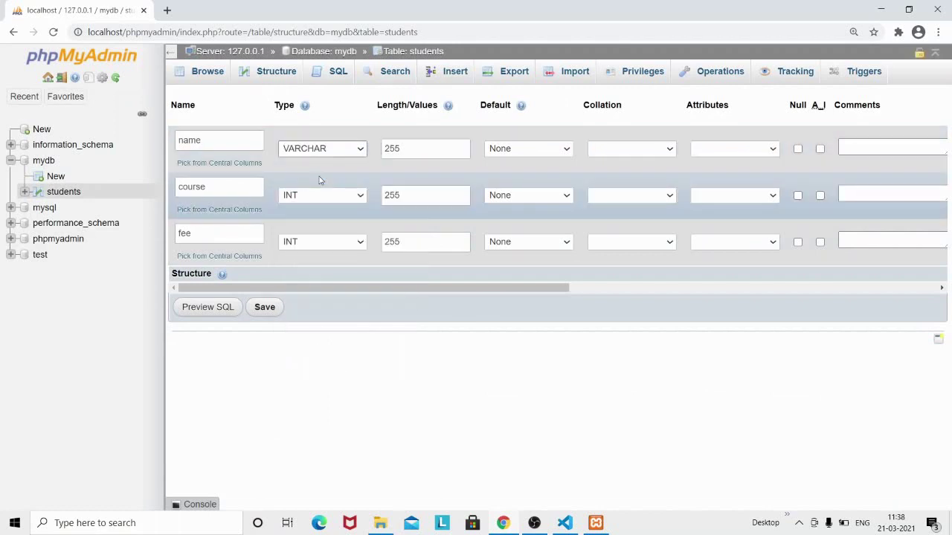
left_click(338, 197)
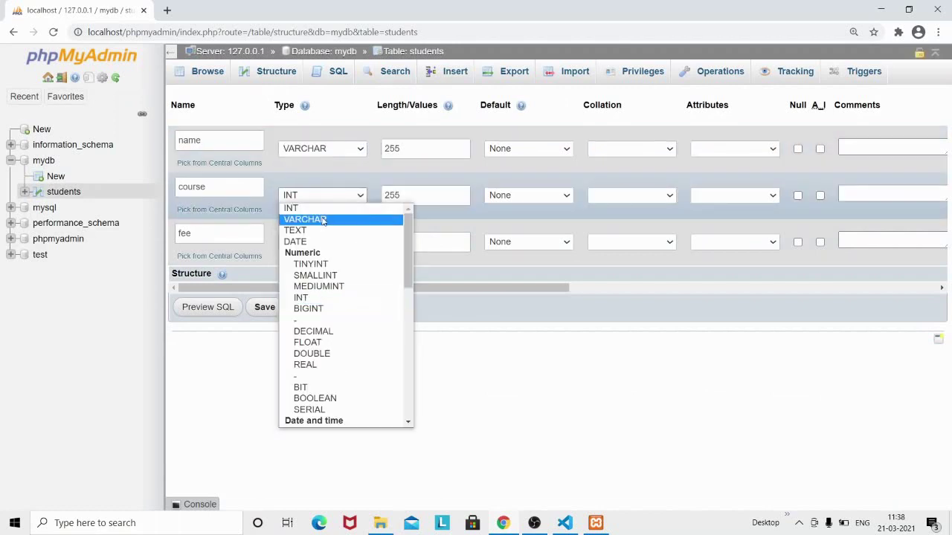
left_click(319, 221)
left_click(327, 243)
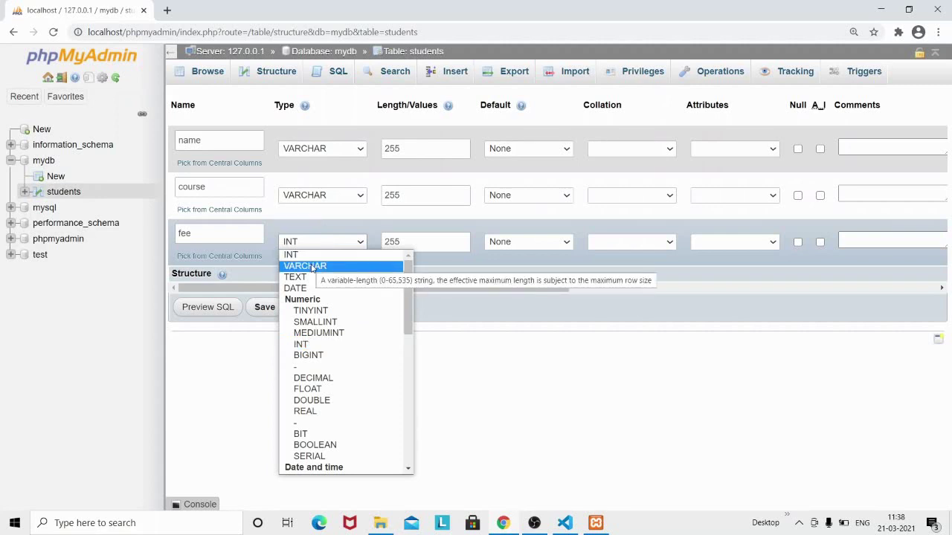
left_click(312, 266)
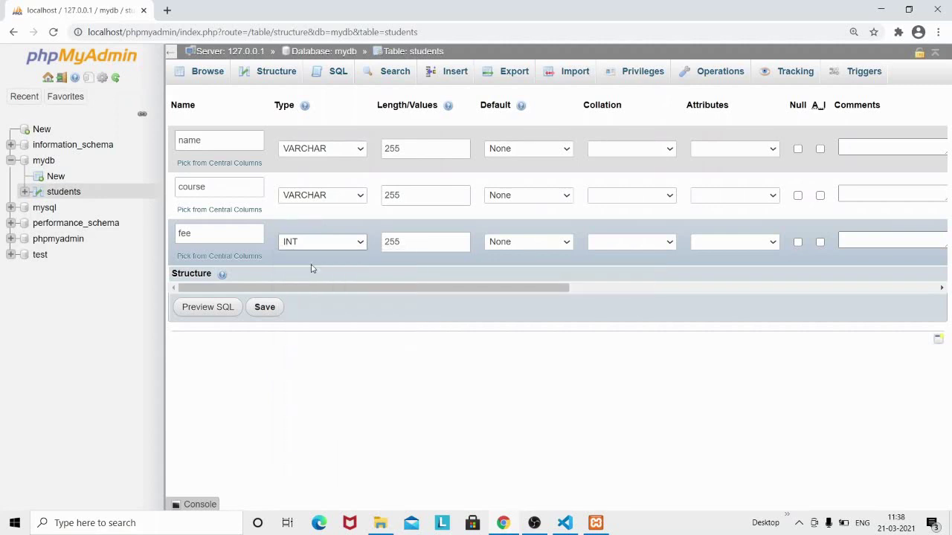
left_click(265, 308)
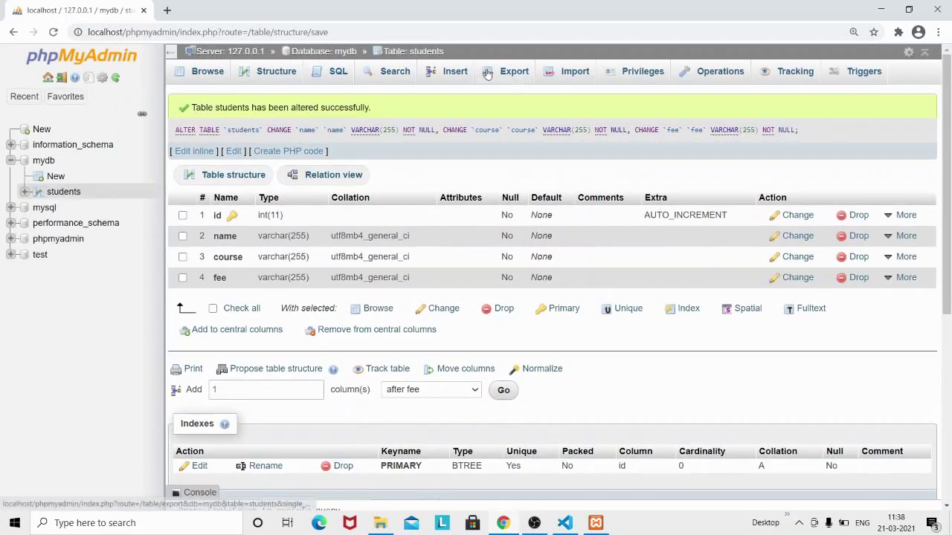
Start inserting records into the students table, filling the first with a student's name, course DCA and fee 7500.
left_click(456, 75)
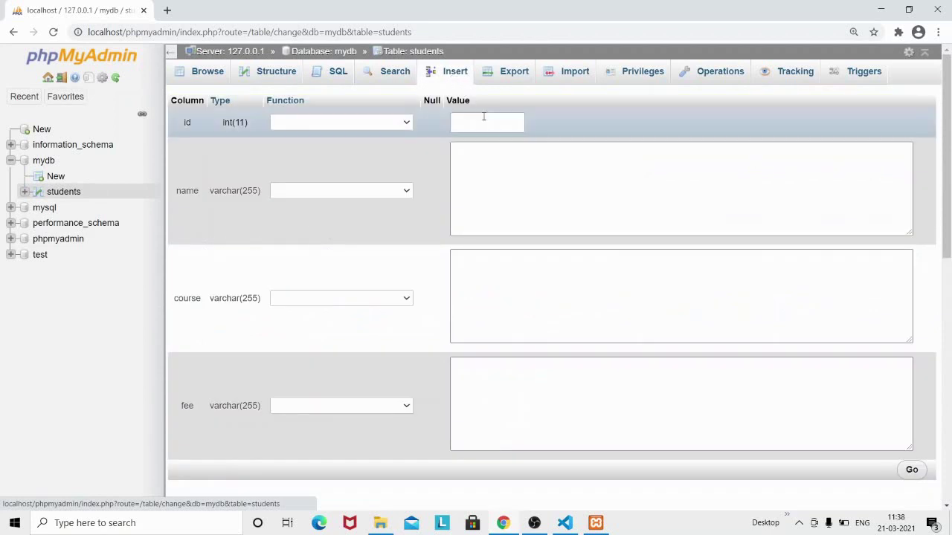
left_click(475, 158)
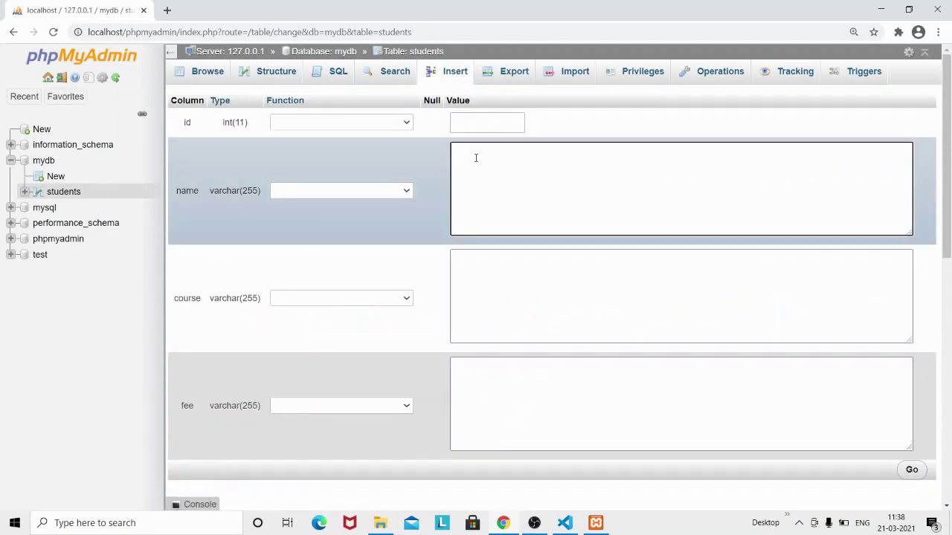
type("Sachin")
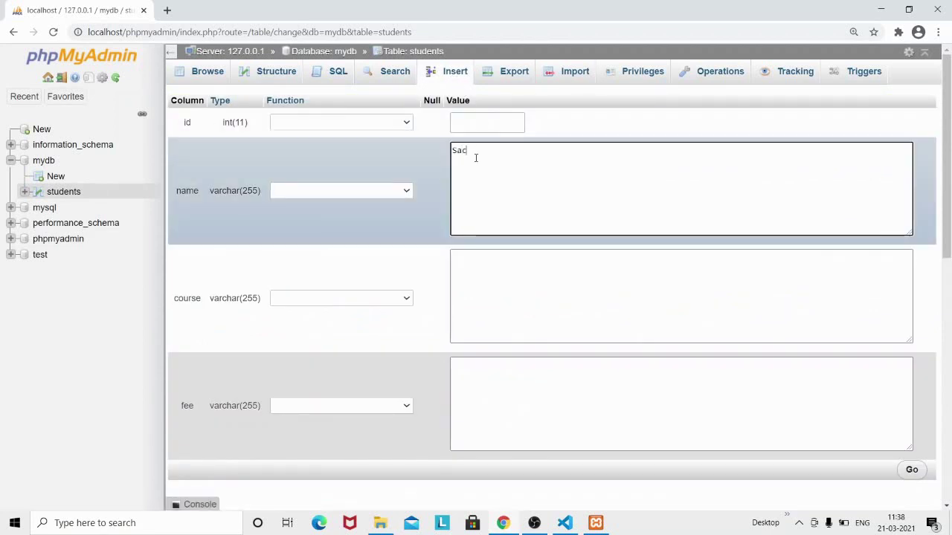
left_click(468, 266)
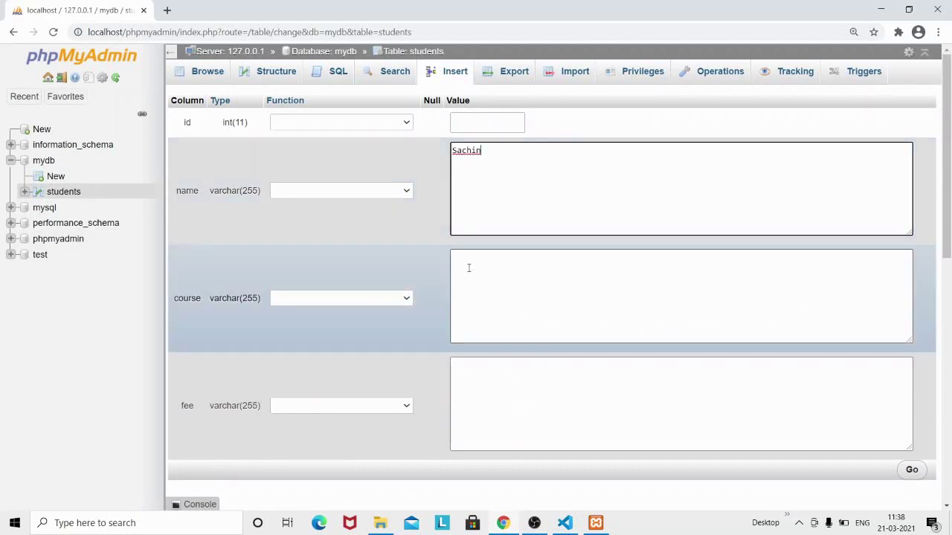
type("DCA")
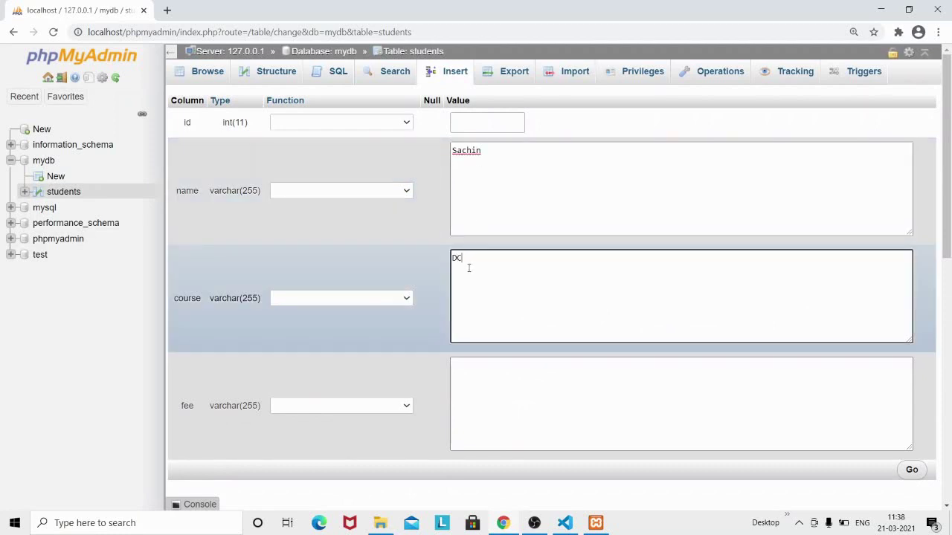
left_click(472, 403)
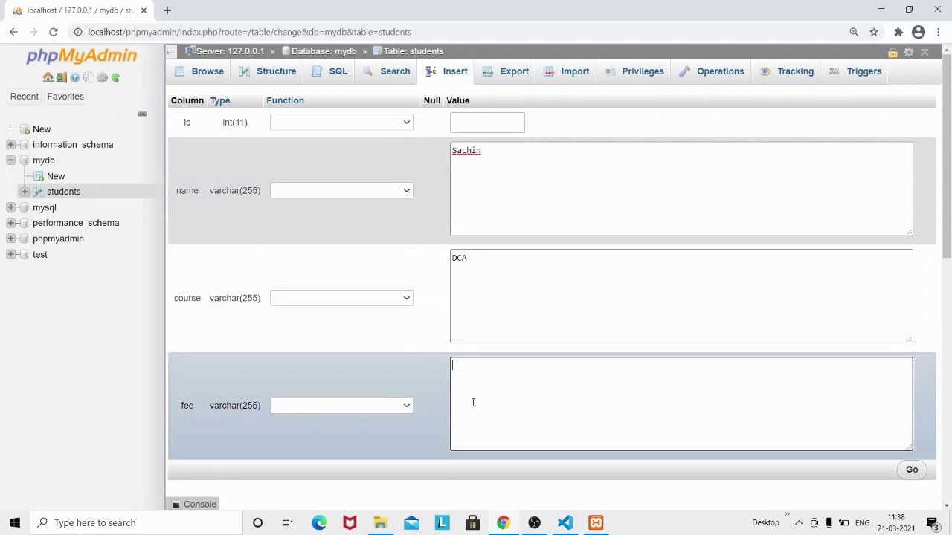
type("7500")
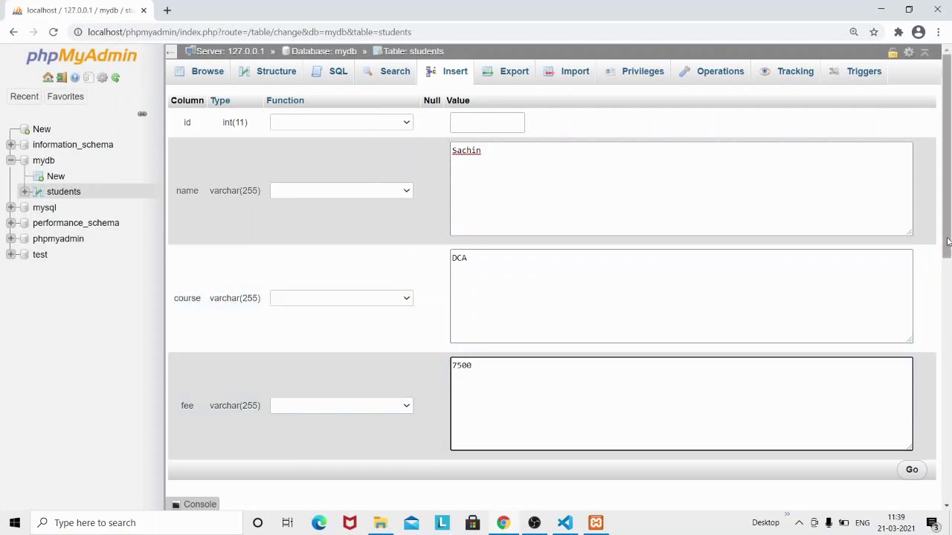
Fill the second record with another student's name, course PGDCA and fee 12000, insert both rows and browse the table.
left_click_drag(948, 242, 947, 374)
left_click(553, 302)
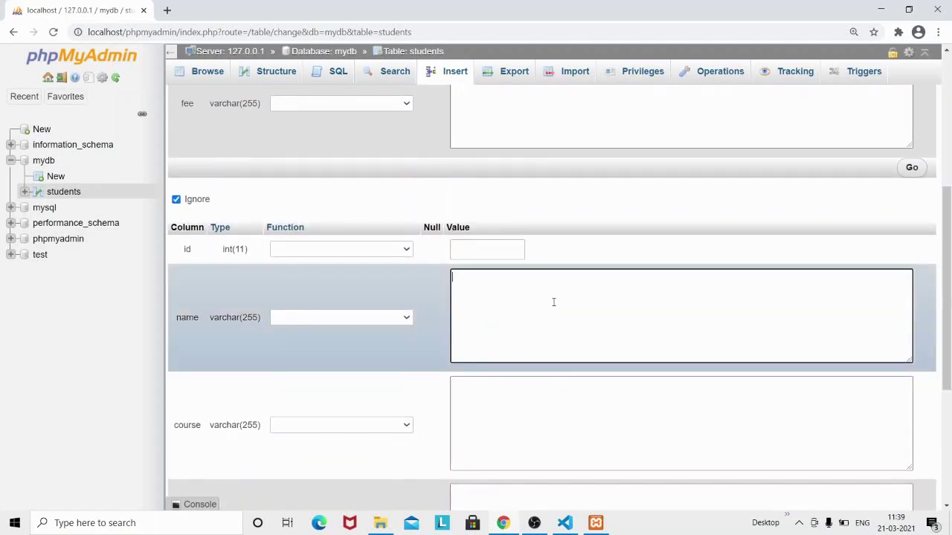
type("Pinku")
left_click(483, 410)
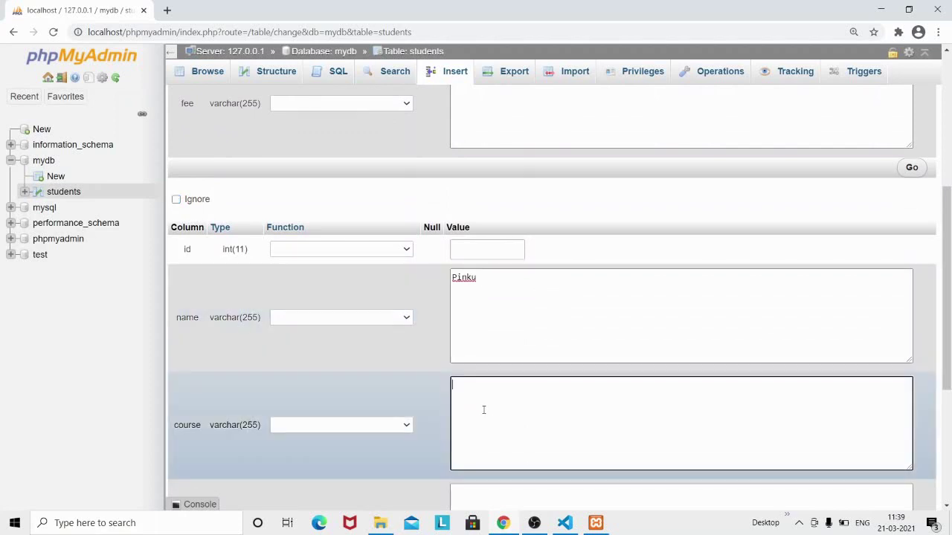
type("PGDCA")
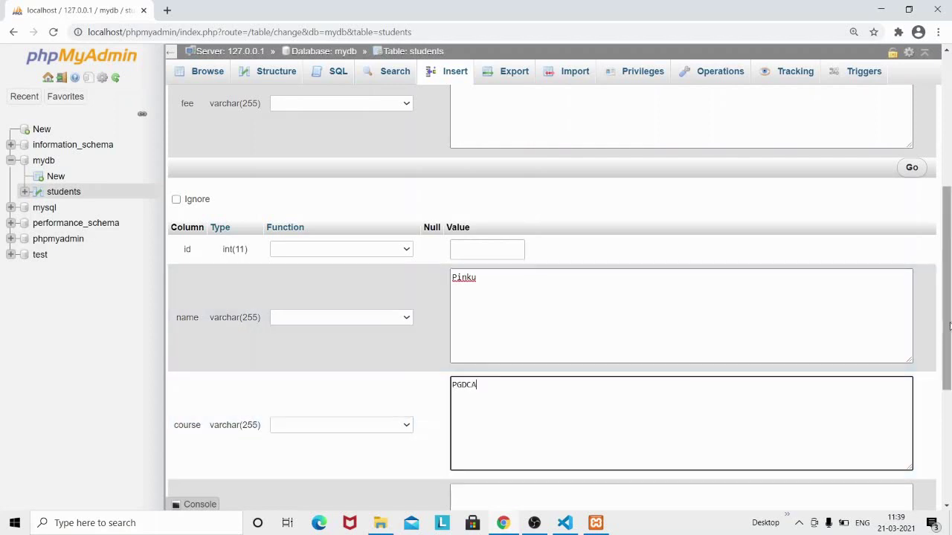
left_click_drag(949, 321, 949, 413)
left_click(582, 327)
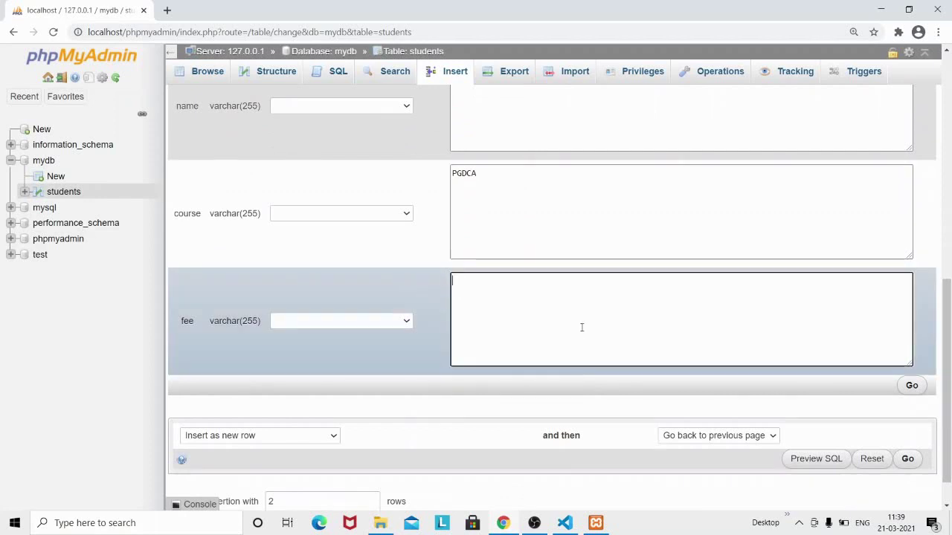
type("12000")
left_click(908, 461)
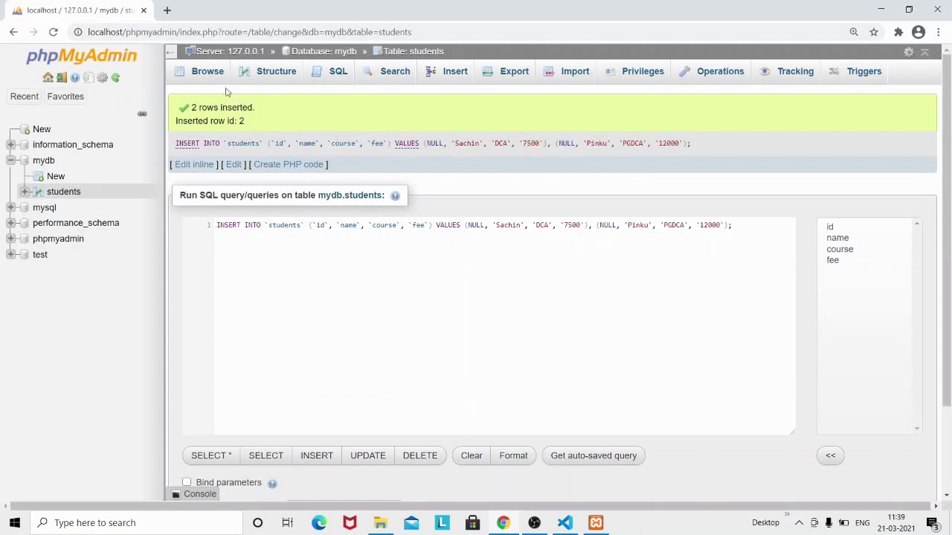
left_click(208, 75)
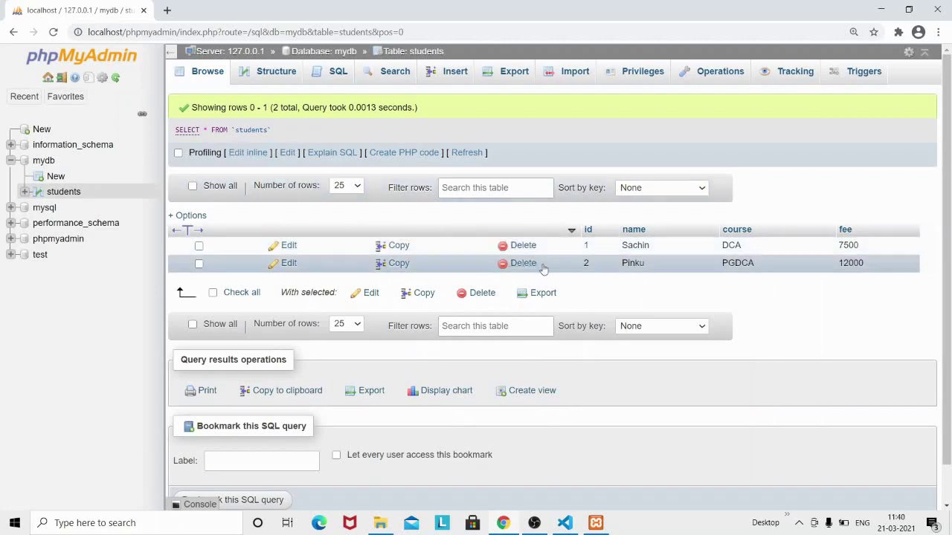
Switch to the Laravel project in Visual Studio Code and run php artisan make:model Student in its terminal.
left_click(881, 15)
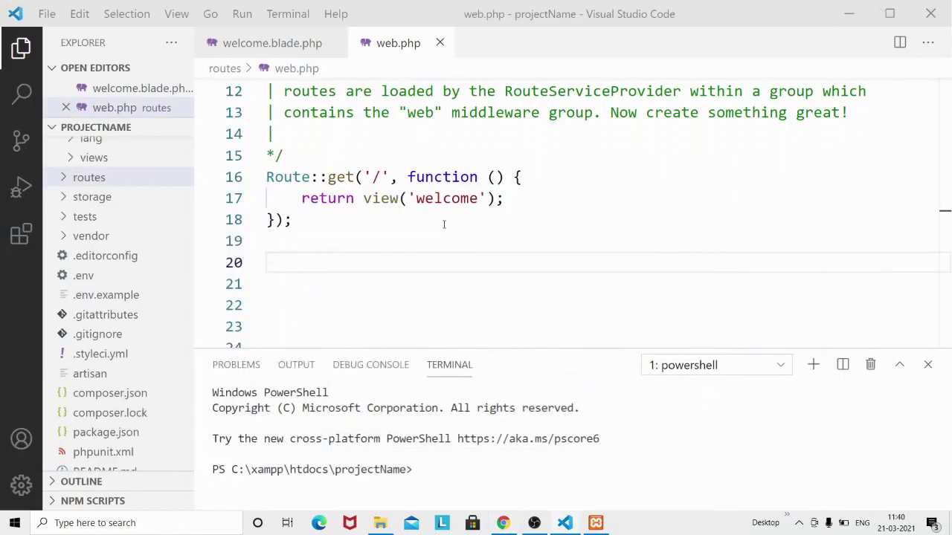
left_click(301, 221)
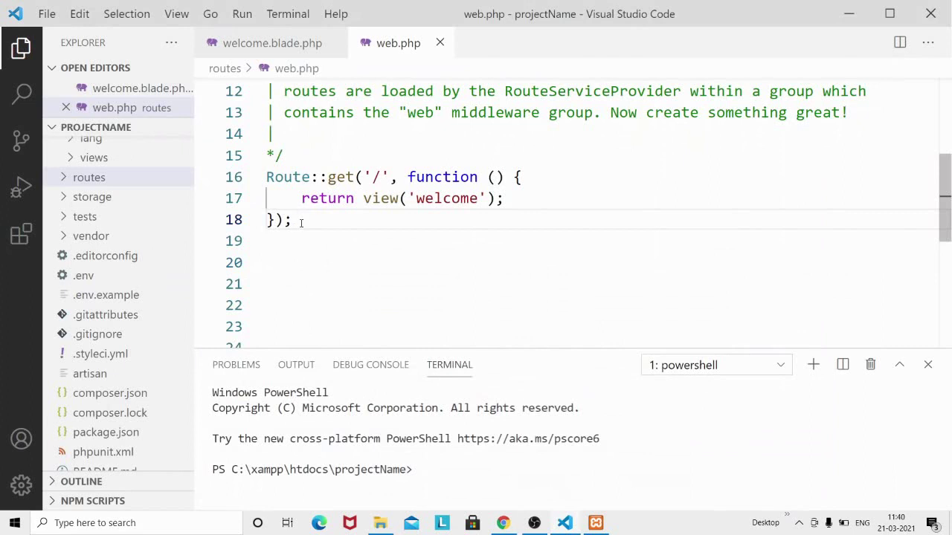
left_click(422, 471)
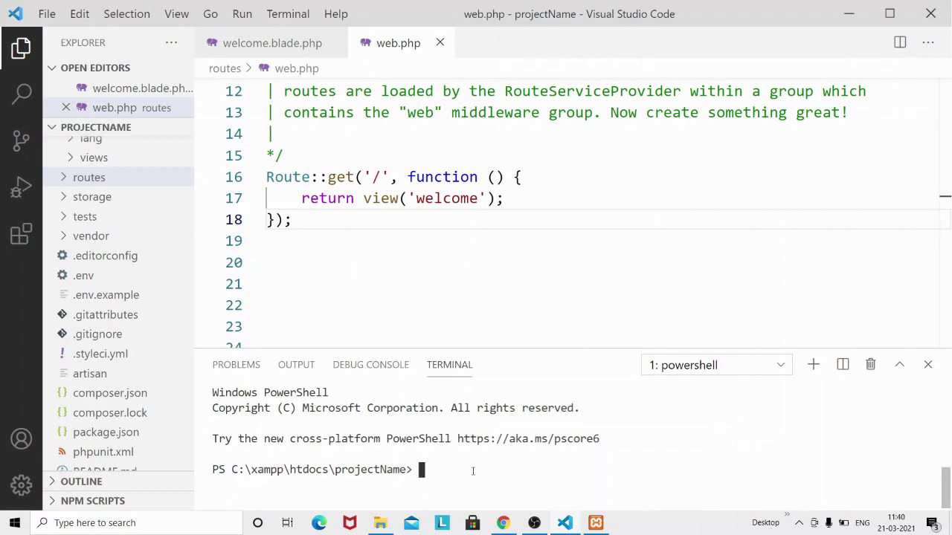
type("php artisan ")
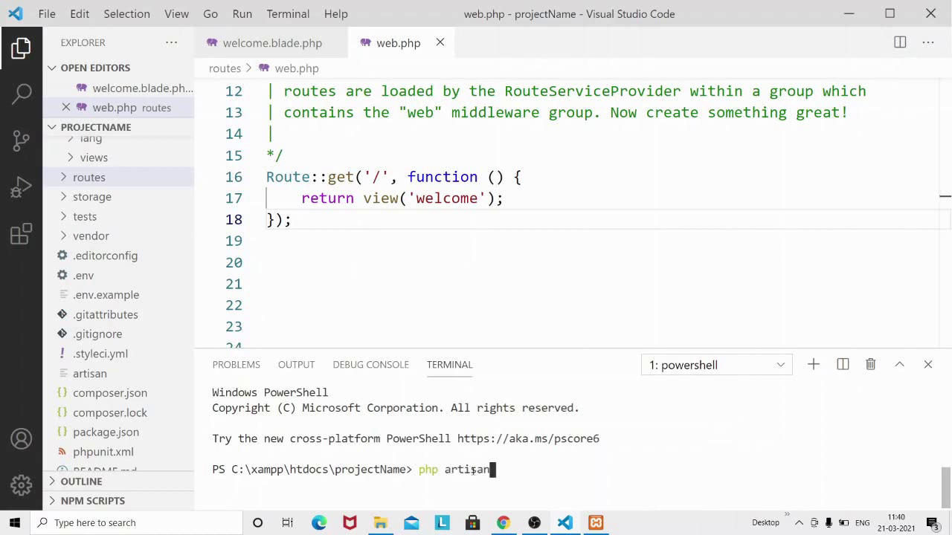
type("make:model ")
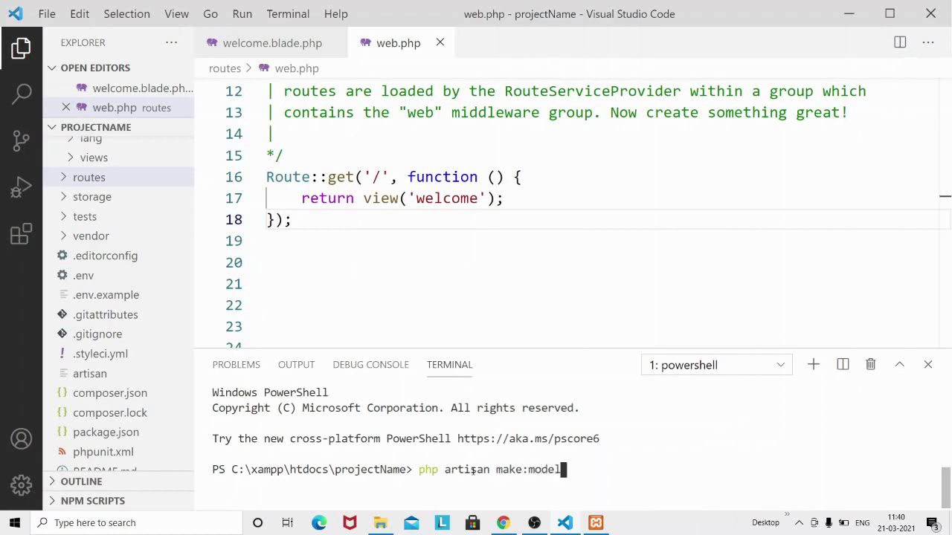
type("S")
type("tudent")
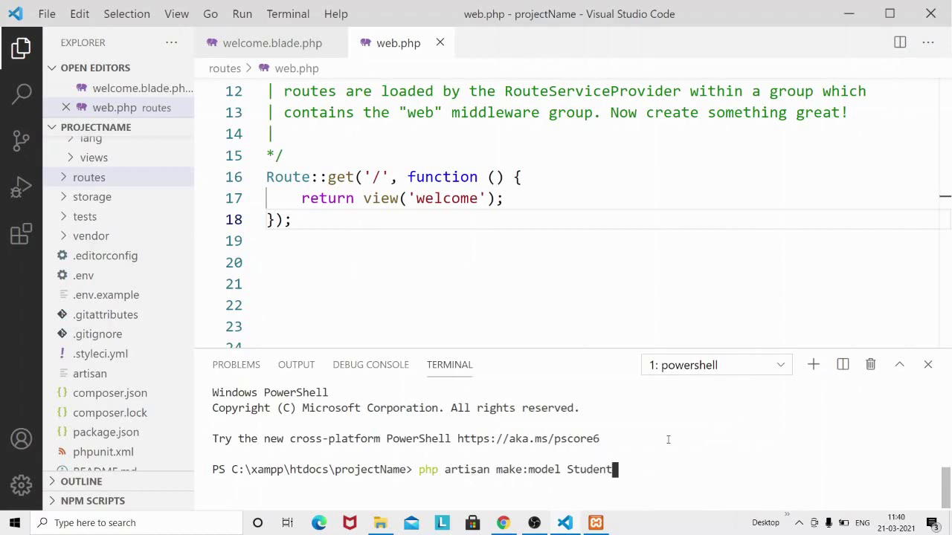
key("Return")
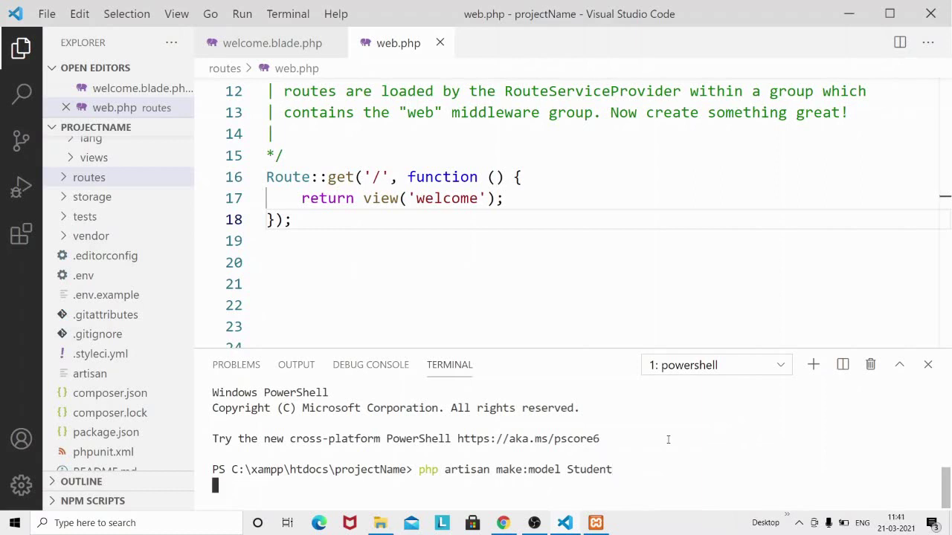